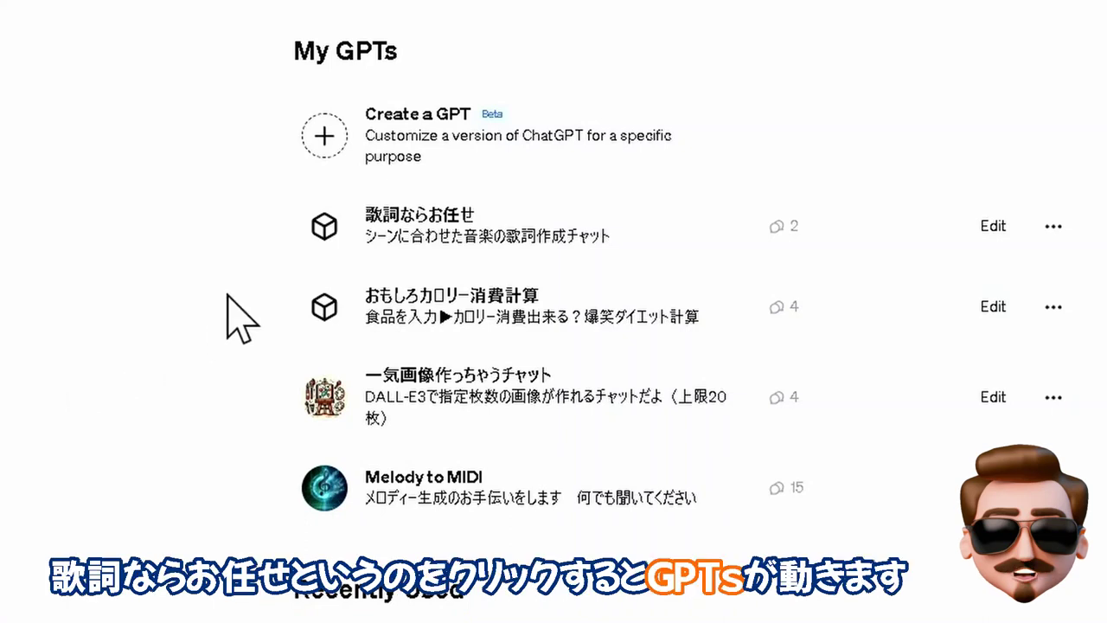
# - Open the 歌詞ならお任せ GPT from My GPTs and zoom the page in
pyautogui.click(402, 235)
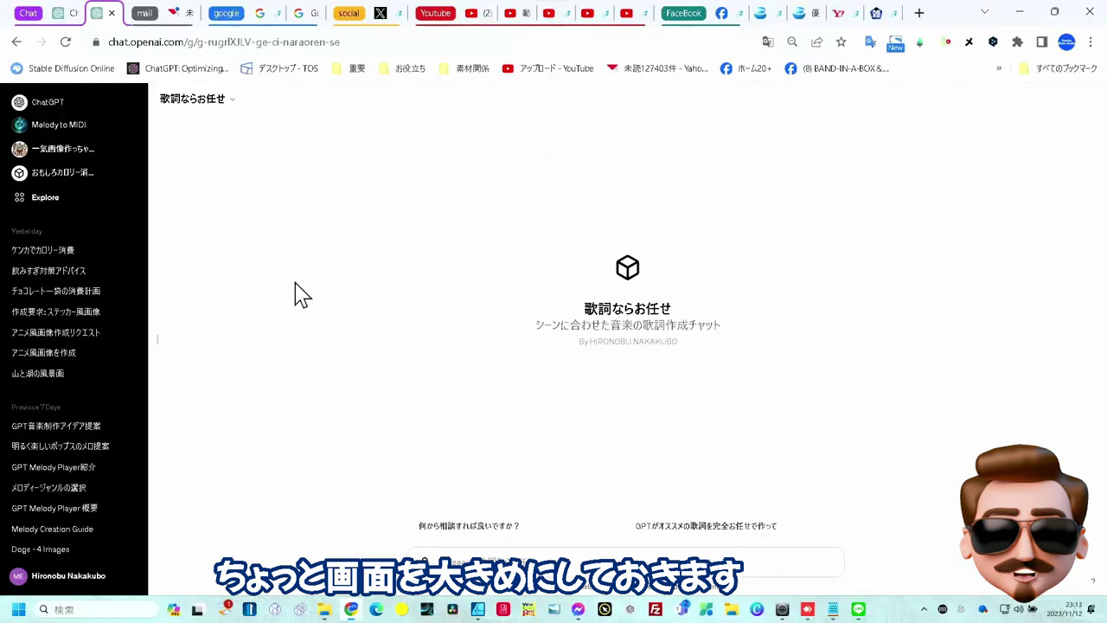
pyautogui.hotkey('ctrl', '+')
pyautogui.hotkey('ctrl', '+')
pyautogui.hotkey('ctrl', '+')
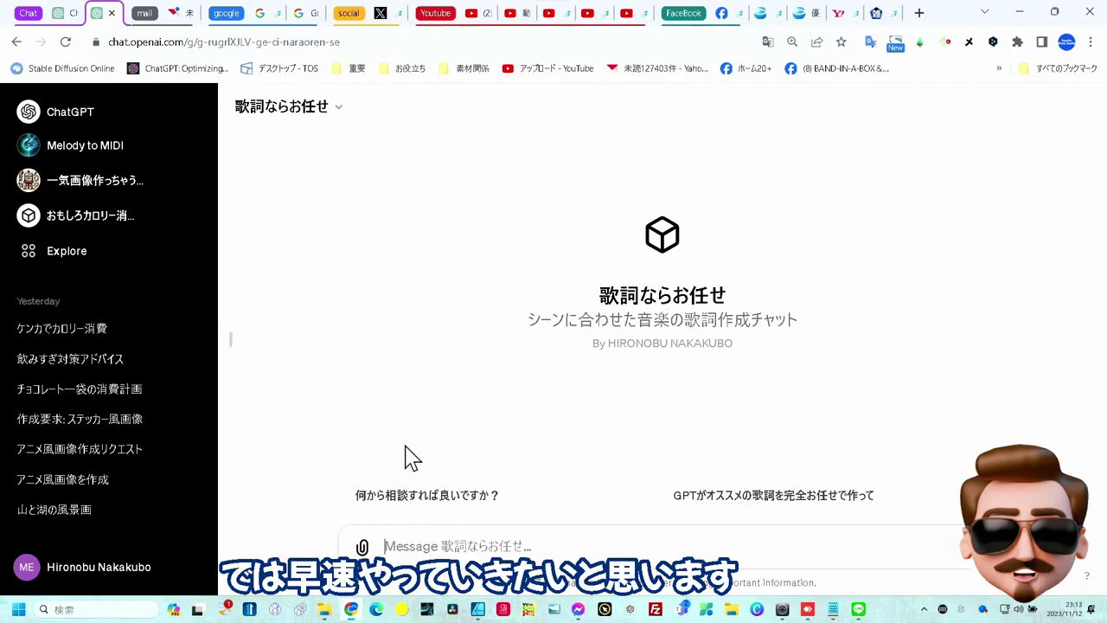
# - Ask what to consult, then send the brief: ABサビ pop seaside love song, male view, surfing, sports car
pyautogui.click(402, 487)
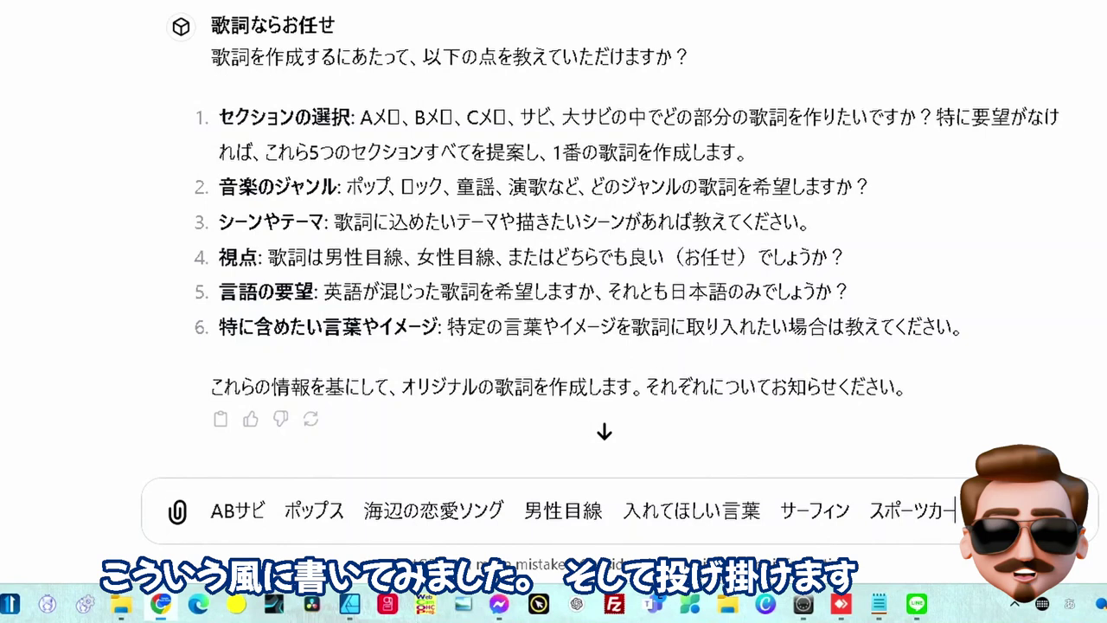
pyautogui.press('Return')
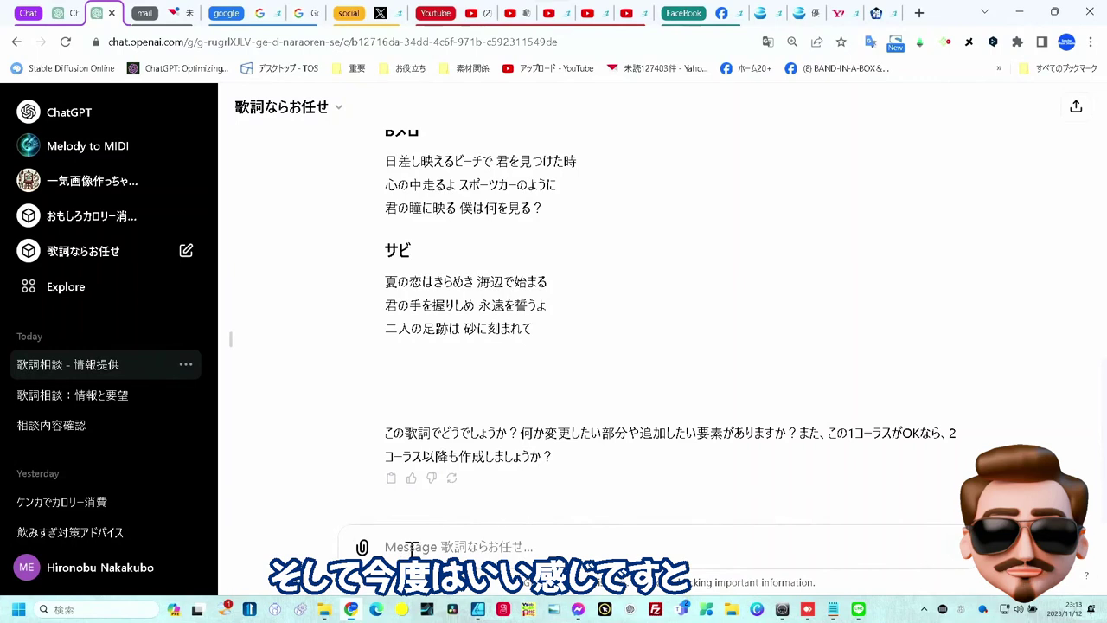
# - Reply 'いい感じです 2番もよろしく' to praise verse one and request verse two
pyautogui.write('いいかんじd')
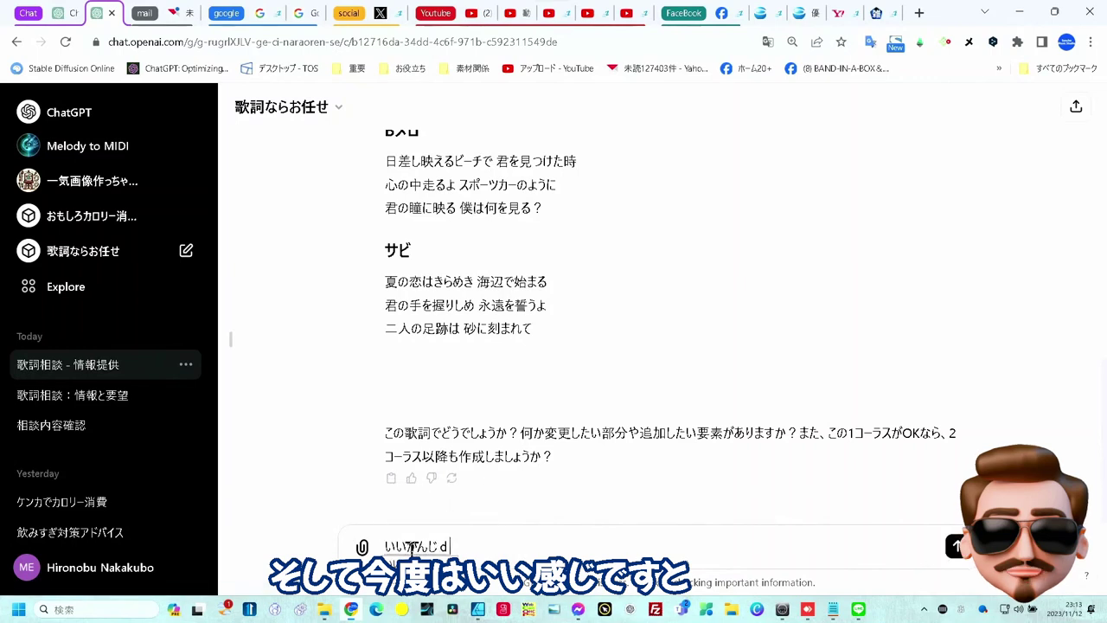
pyautogui.write('esu')
pyautogui.press('space')
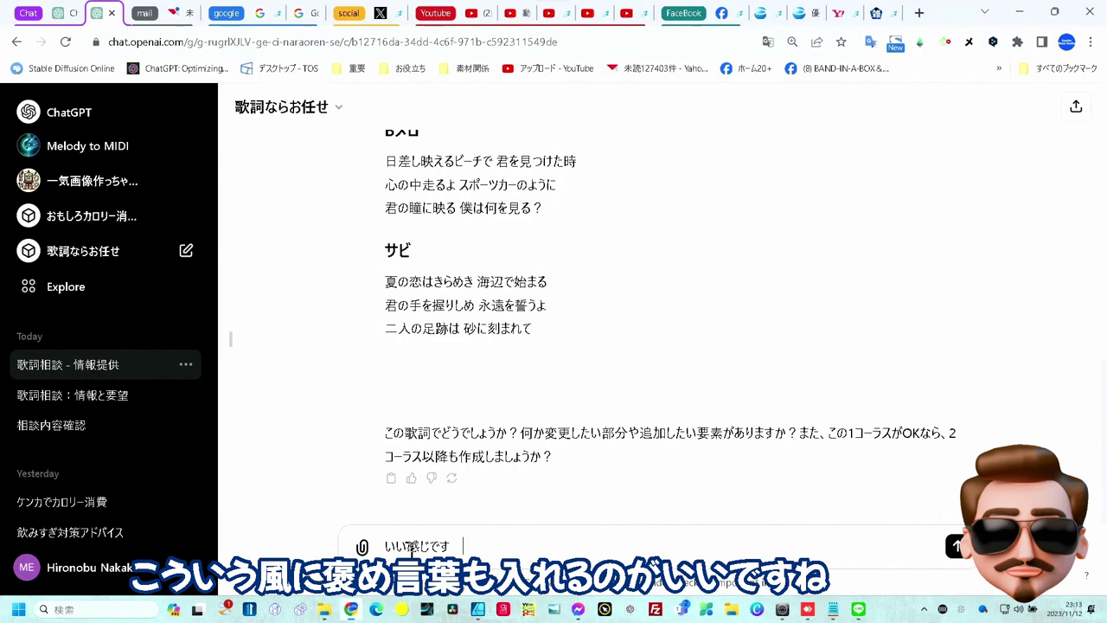
pyautogui.write('2番もよろしく')
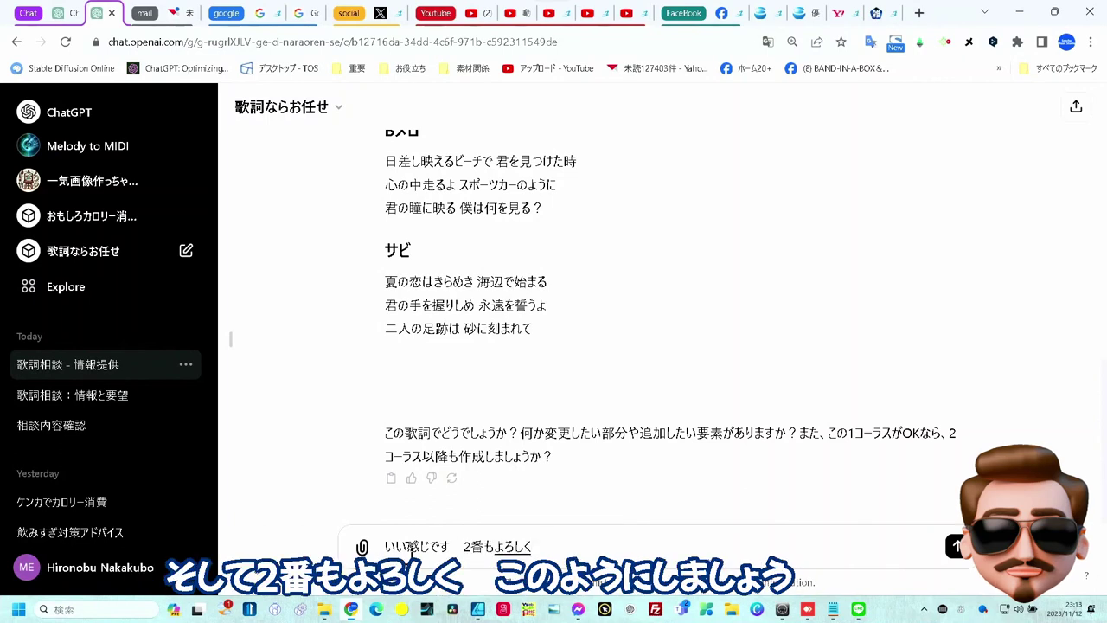
pyautogui.press('Return')
pyautogui.press('Return')
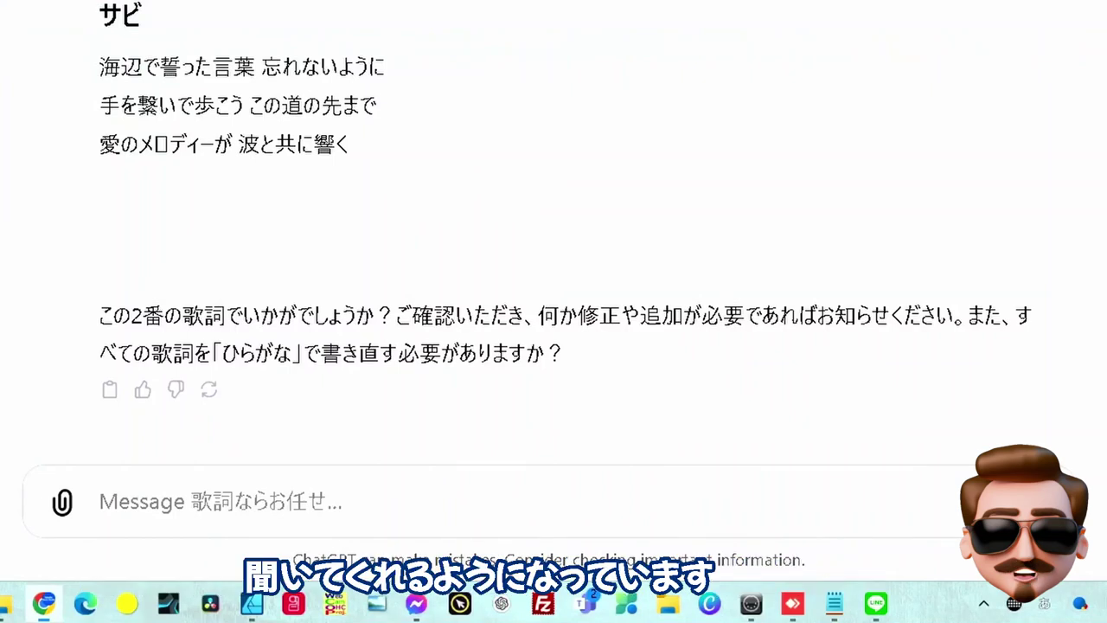
# - Draft the reply 'ひらがな お願い' in the message box without sending it
pyautogui.click(219, 510)
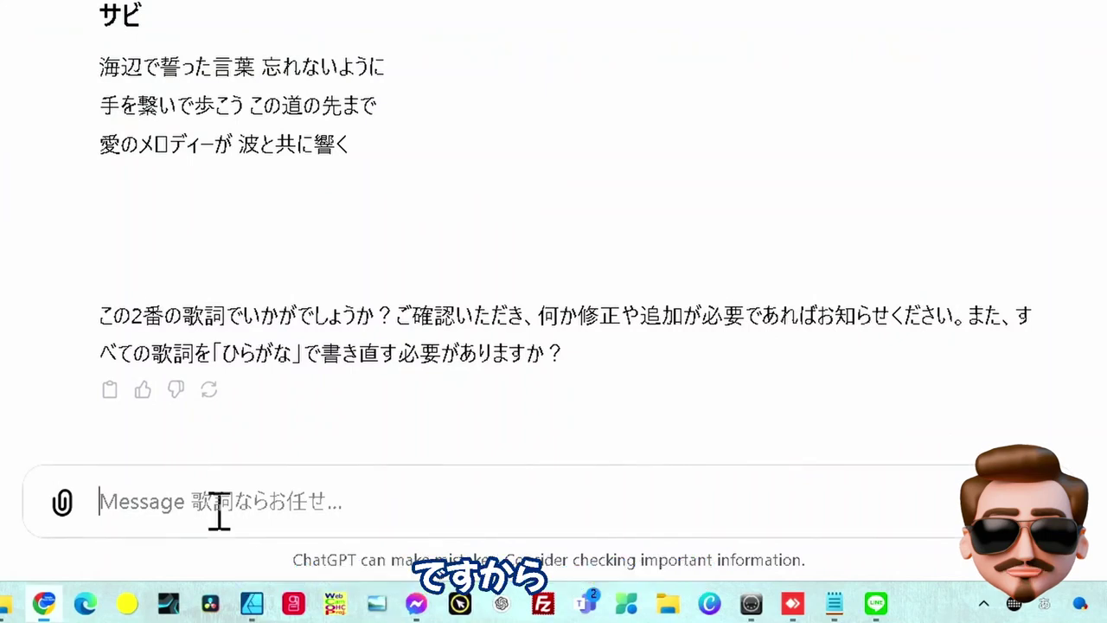
pyautogui.write('ひらがな')
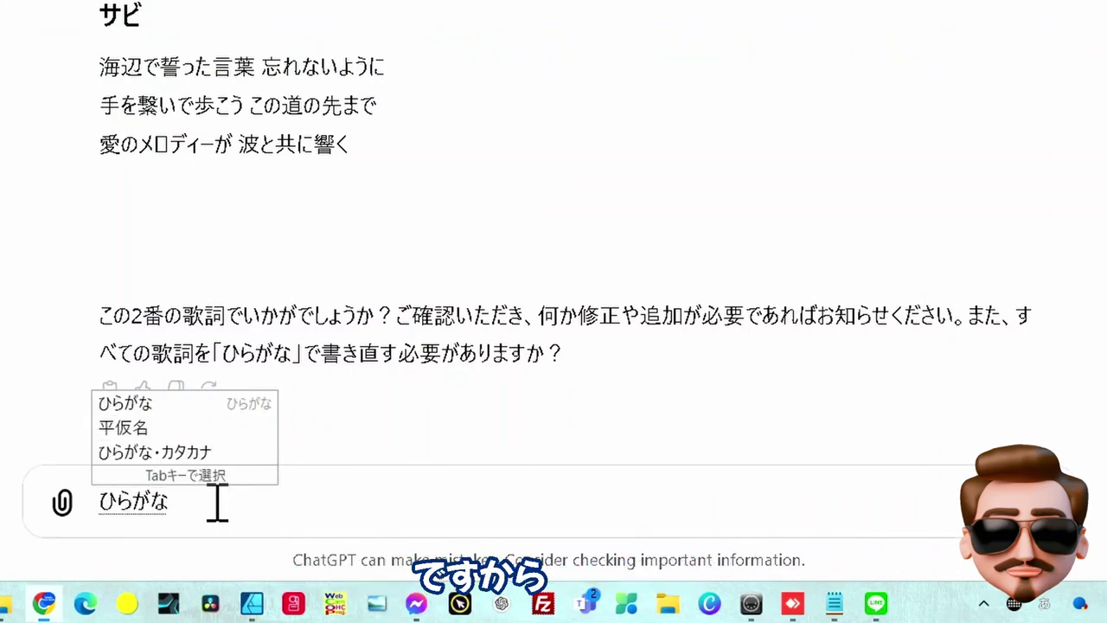
pyautogui.press('Return')
pyautogui.write('おn')
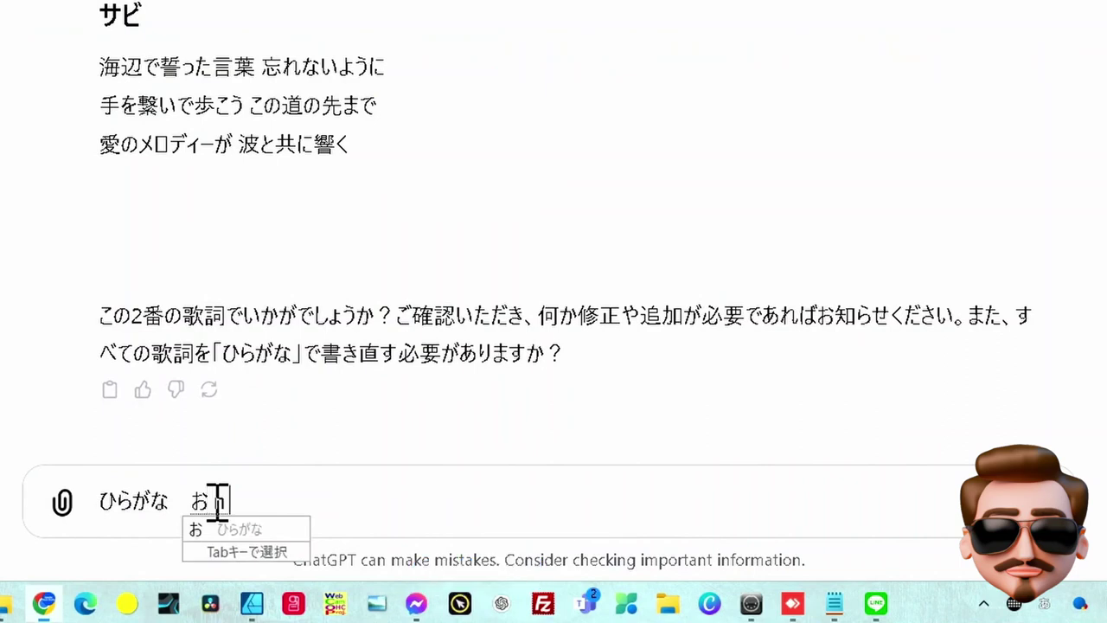
pyautogui.write('egai')
pyautogui.press('space')
pyautogui.press('Return')
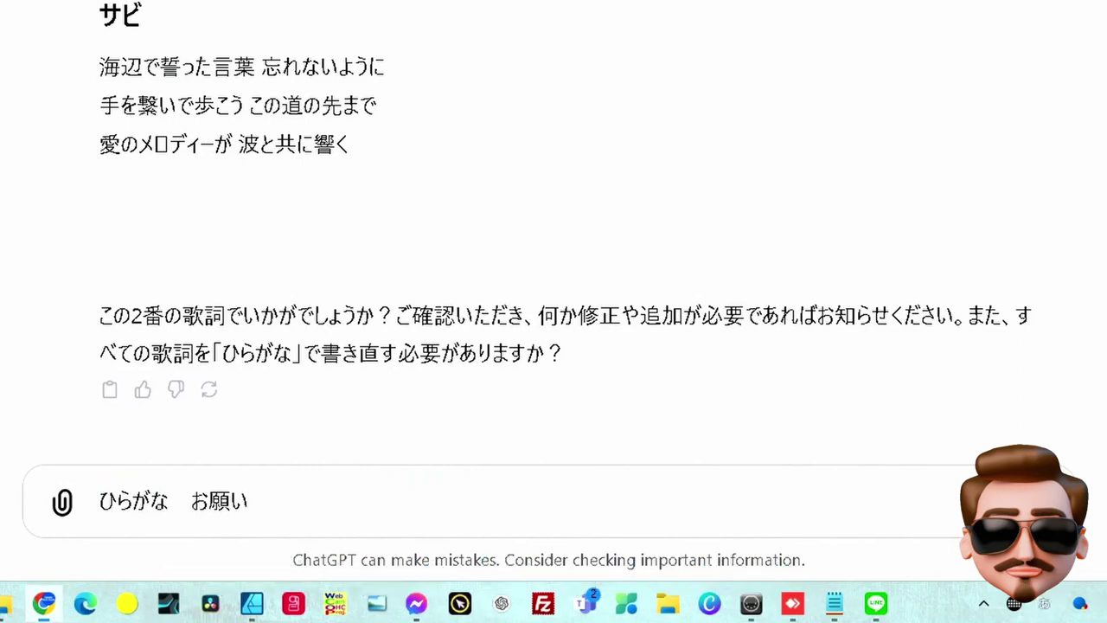
# - Send 'ひらがな お願い' to get both verses of the love song in hiragana
pyautogui.click(1041, 502)
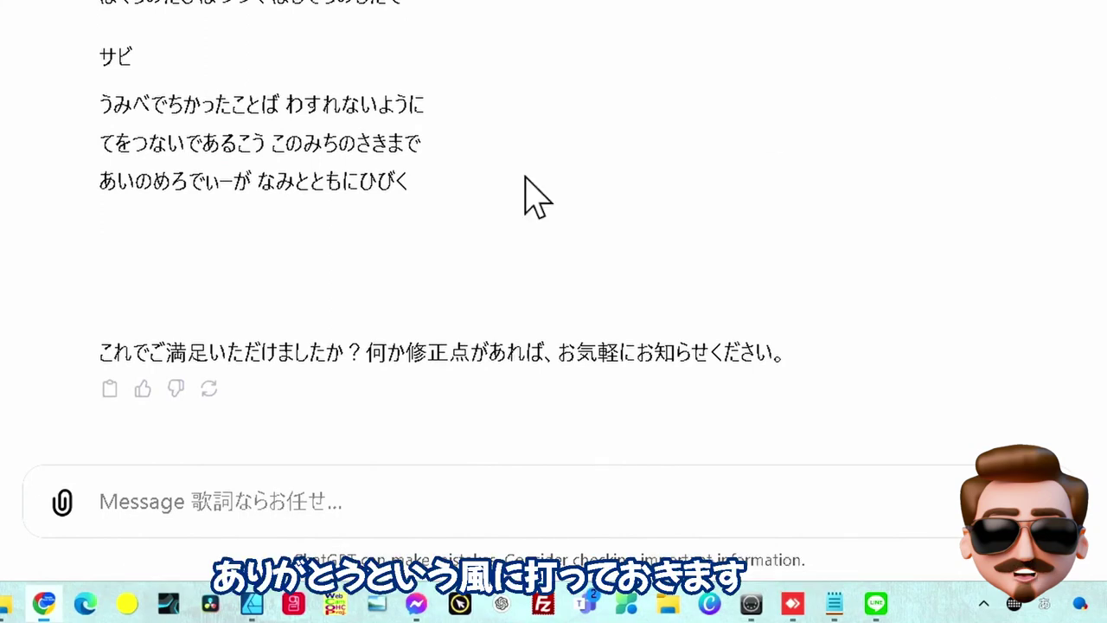
# - Send 'ありがとう' to thank the GPT, then return to the message box for a new request
pyautogui.click(388, 502)
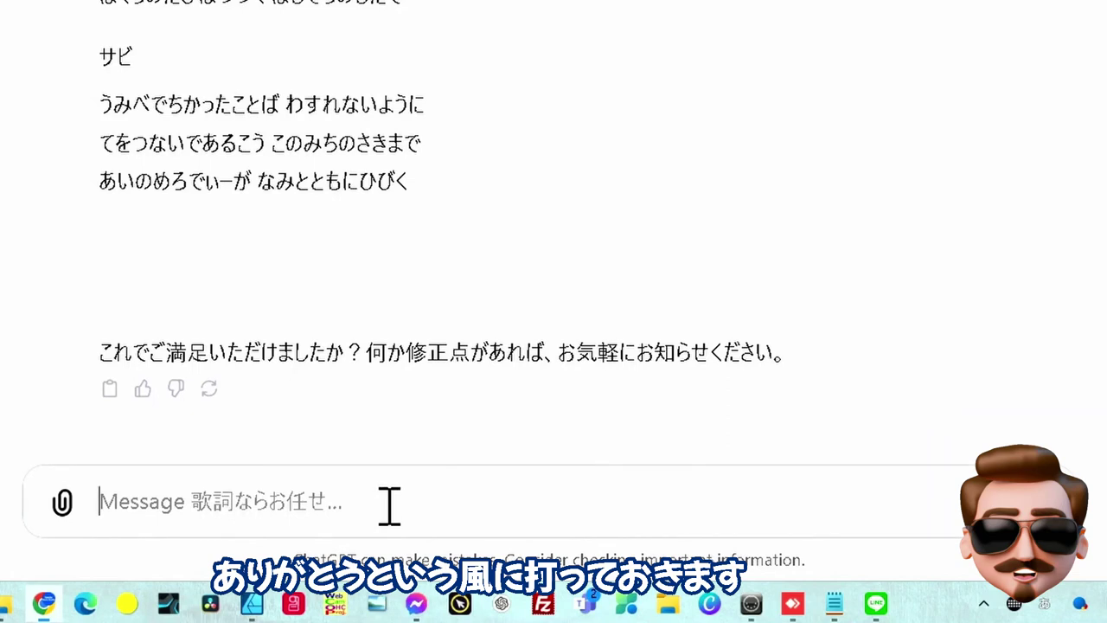
pyautogui.write('ありがとう')
pyautogui.press('Return')
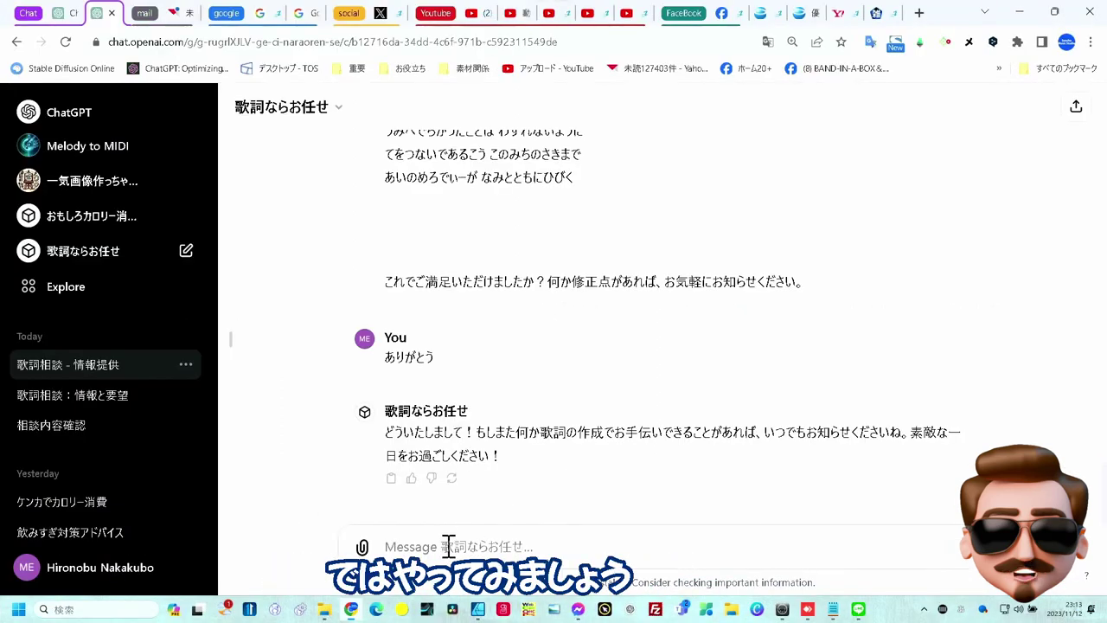
pyautogui.click(449, 545)
# - Request short, sad AB-section enka lyrics with tears and loneliness, from a woman's viewpoint
pyautogui.write('今度は\u3000ABで\u3000演歌の歌詞を涙とか寂しさとか入れて\u3000悲しみの歌に\u3000女性目線で\u3000短めに')
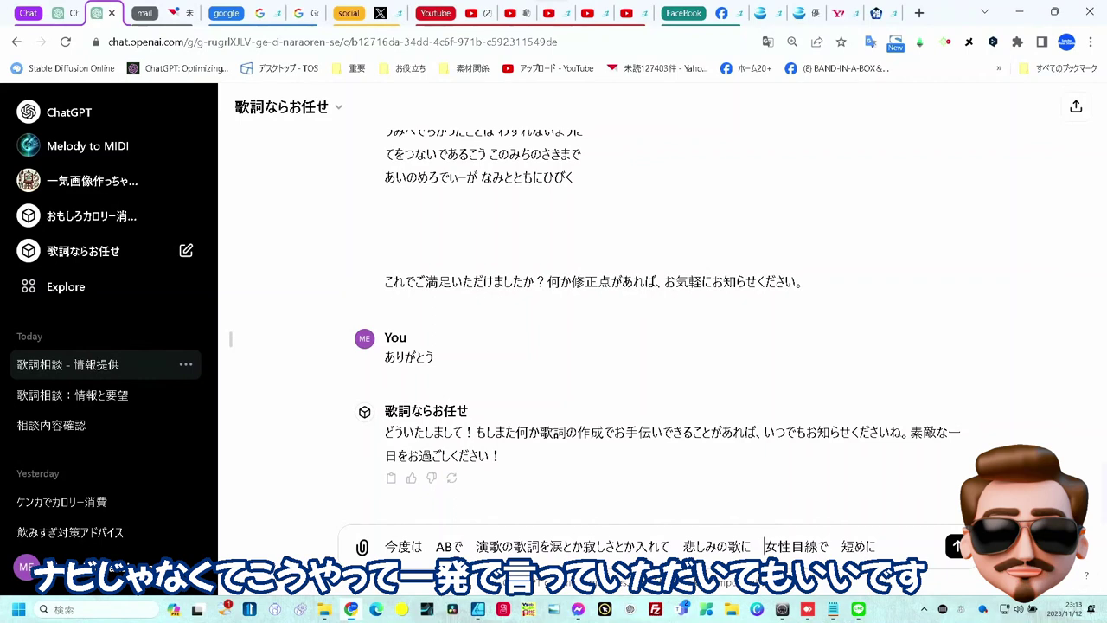
pyautogui.press('Return')
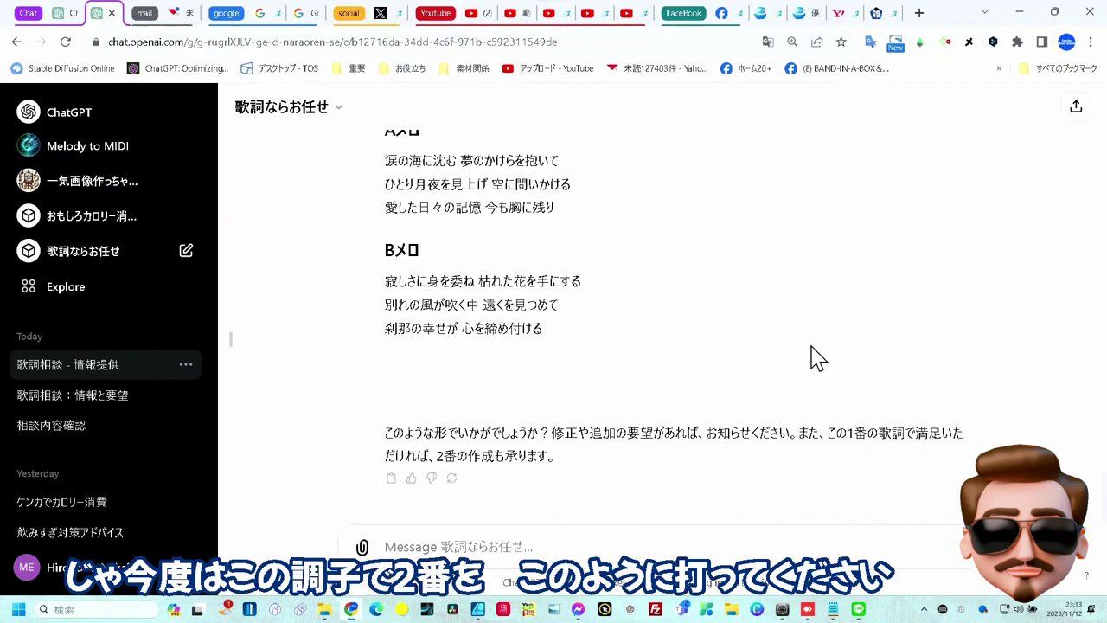
# - Ask for the enka's second verse in the same style with 'この調子で2番を'
pyautogui.click(408, 546)
pyautogui.write('この調子で2番を')
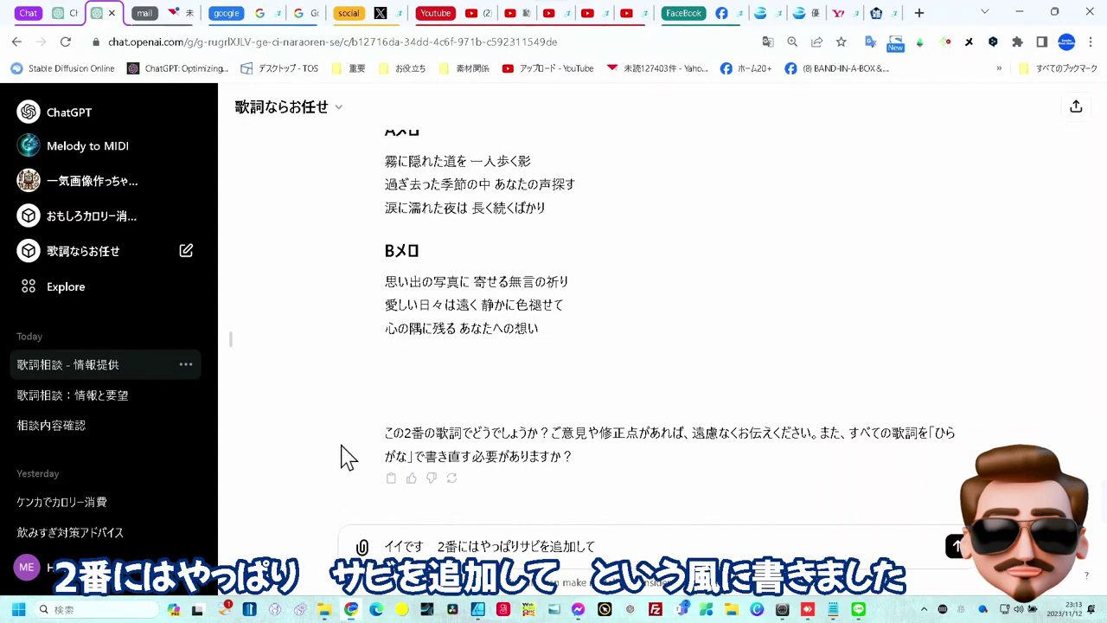
# - Send 'イイです 2番にはやっぱりサビを追加して' to add a サビ chorus to verse two
pyautogui.press('Return')
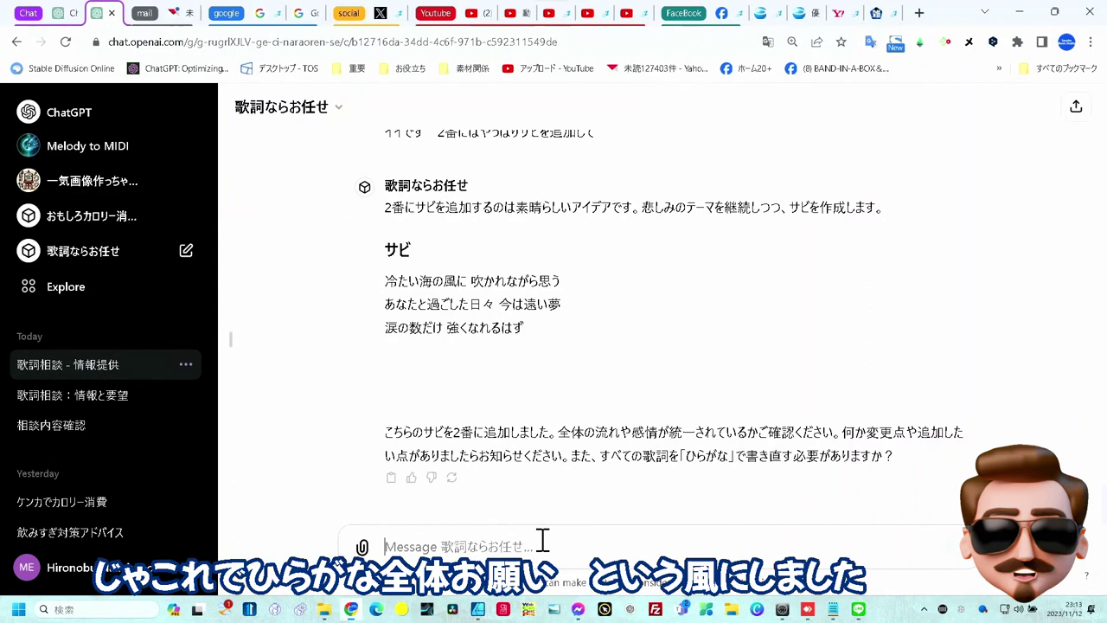
# - Send 'ひらがな全体お願い' to get the whole enka, chorus included, in hiragana
pyautogui.write('ひらがな全体お願い')
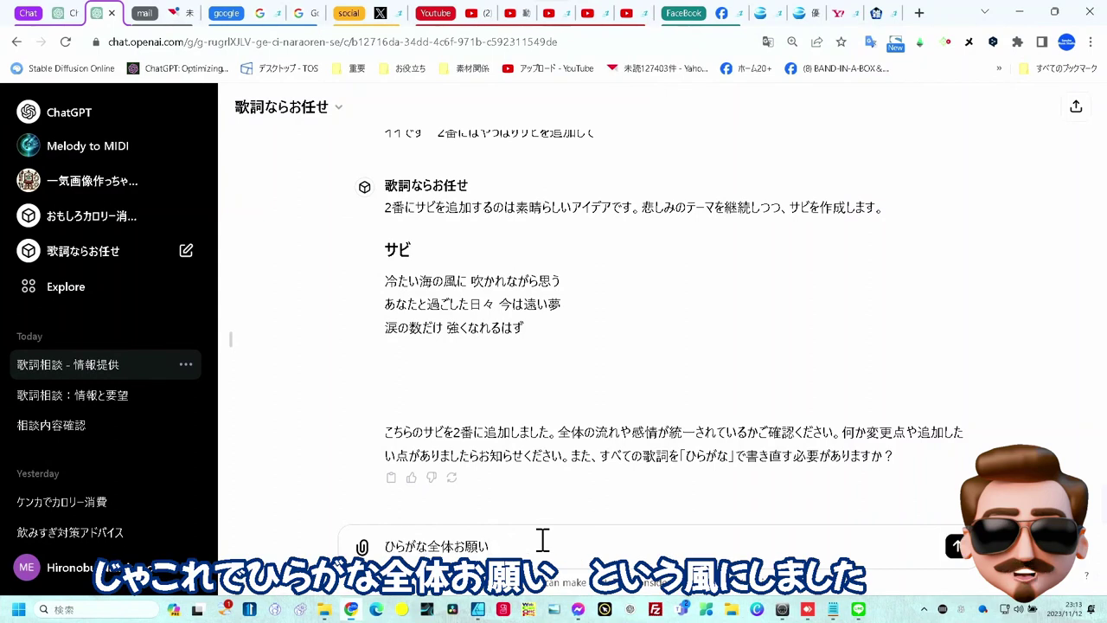
pyautogui.press('Return')
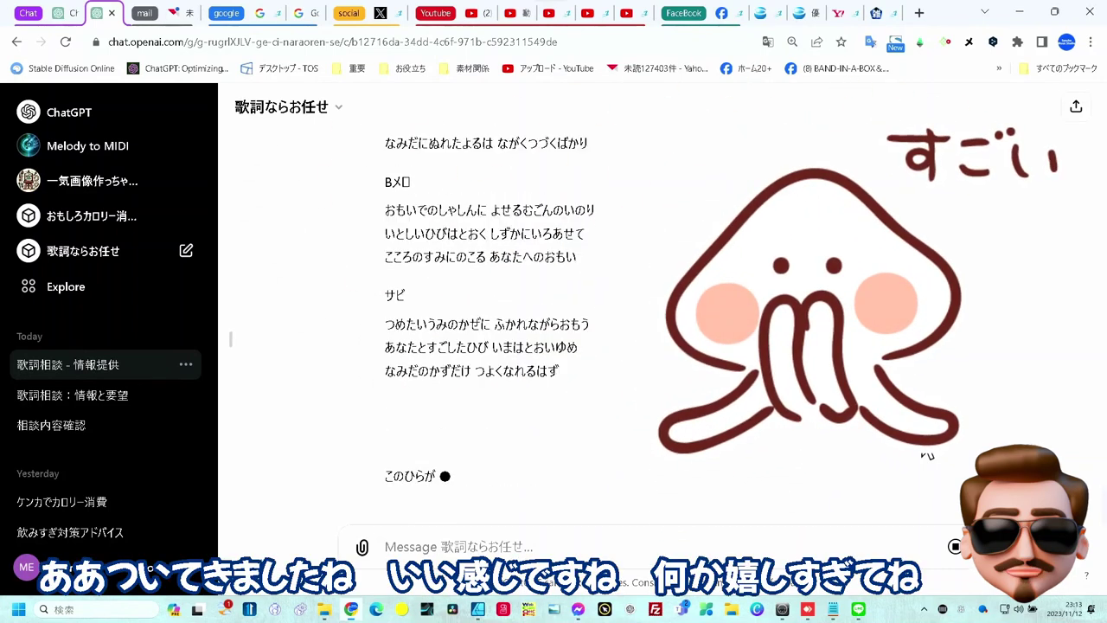
# - Type the reply 'ありがとう' into the message box to thank the lyrics GPT
pyautogui.click(534, 548)
pyautogui.write('ありがとう')
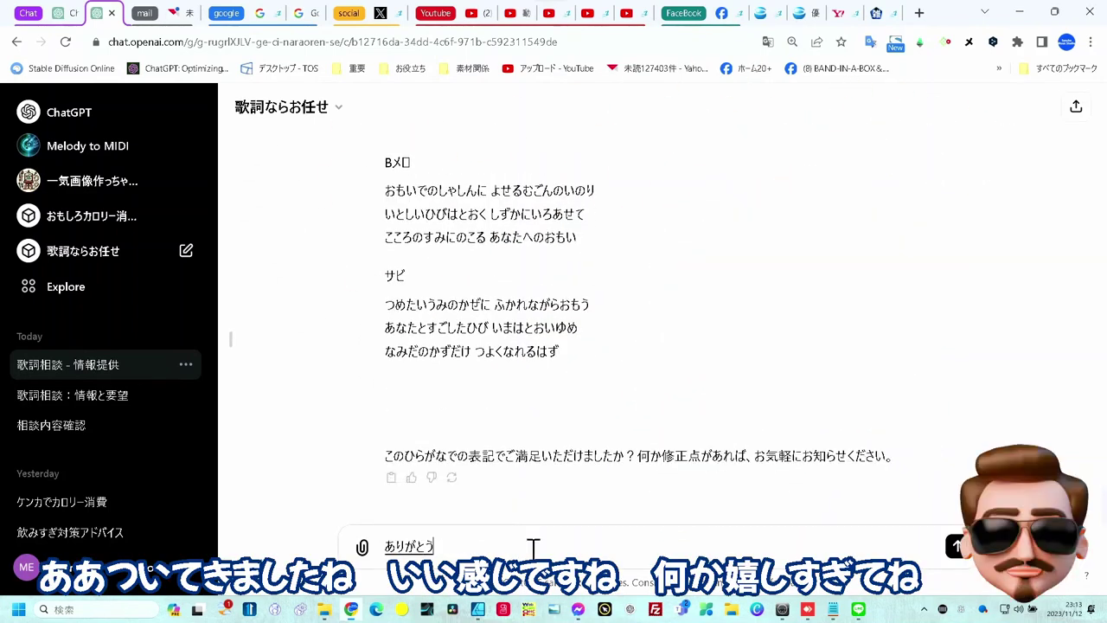